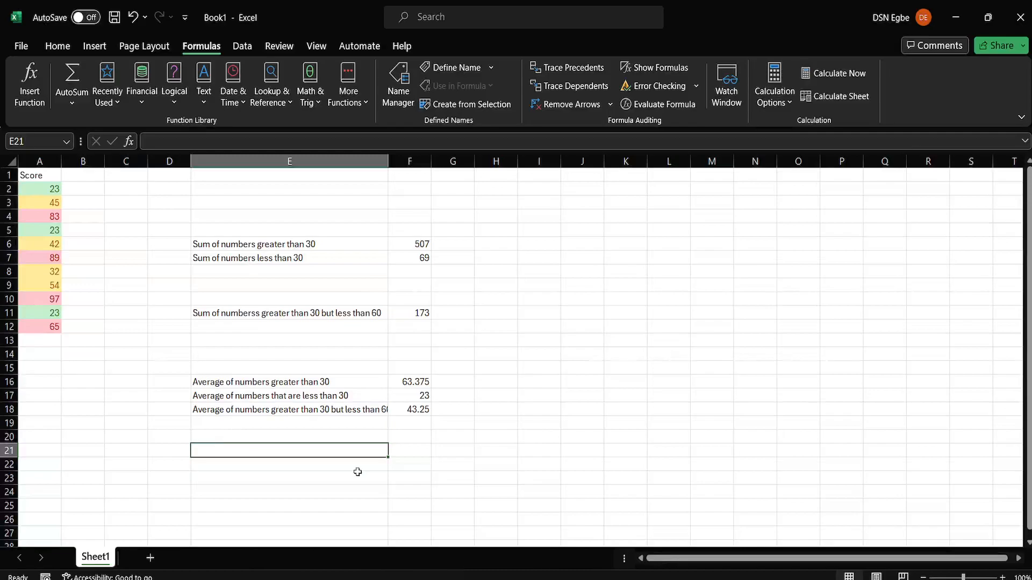
Step: Label E21 'Count of numbers greater than 30' and enter =COUNTIF(A2:A12, ">30") in F21, returning 8
type("Count")
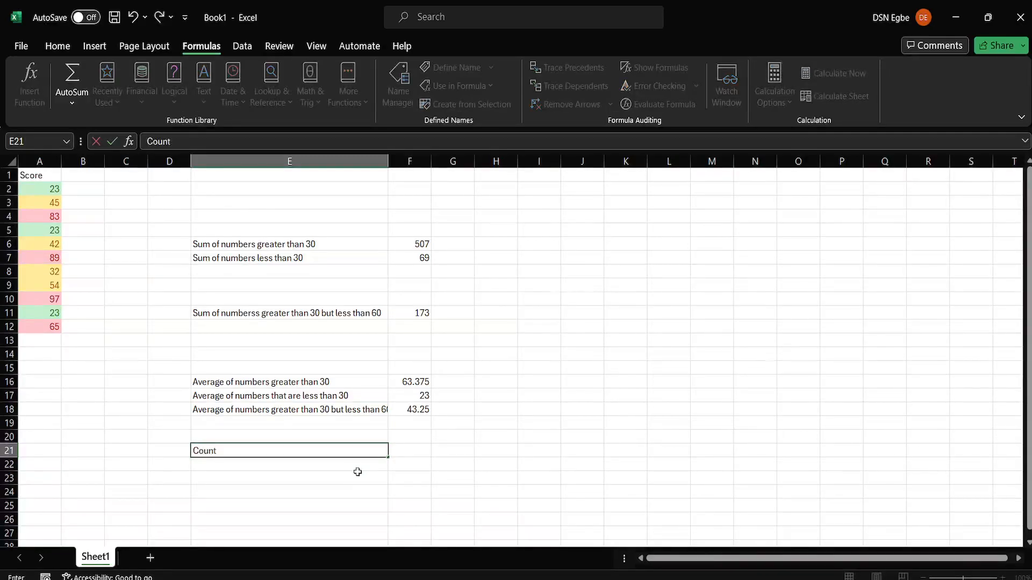
type(" of numbers greater ")
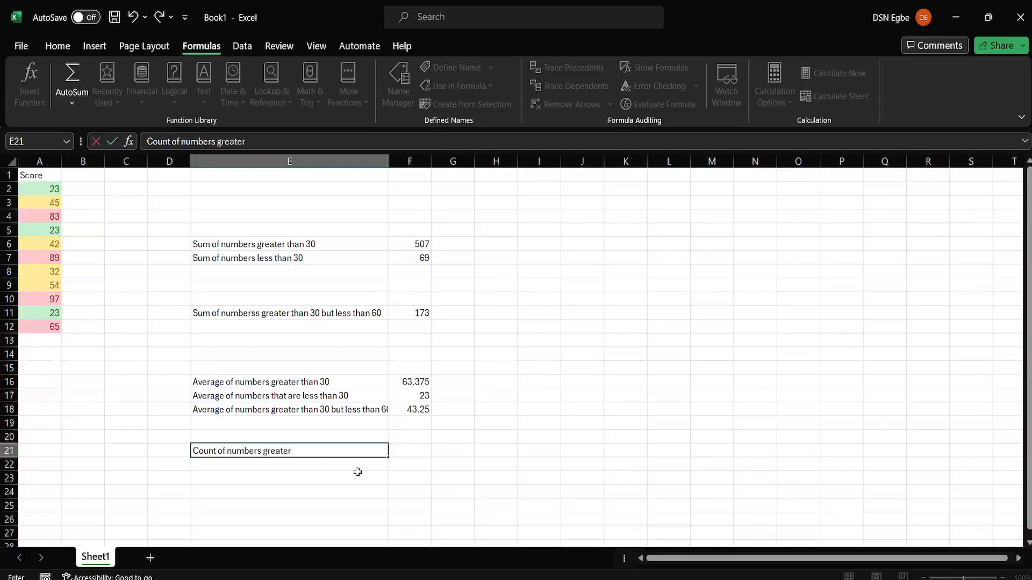
type("than 30")
left_click(417, 456)
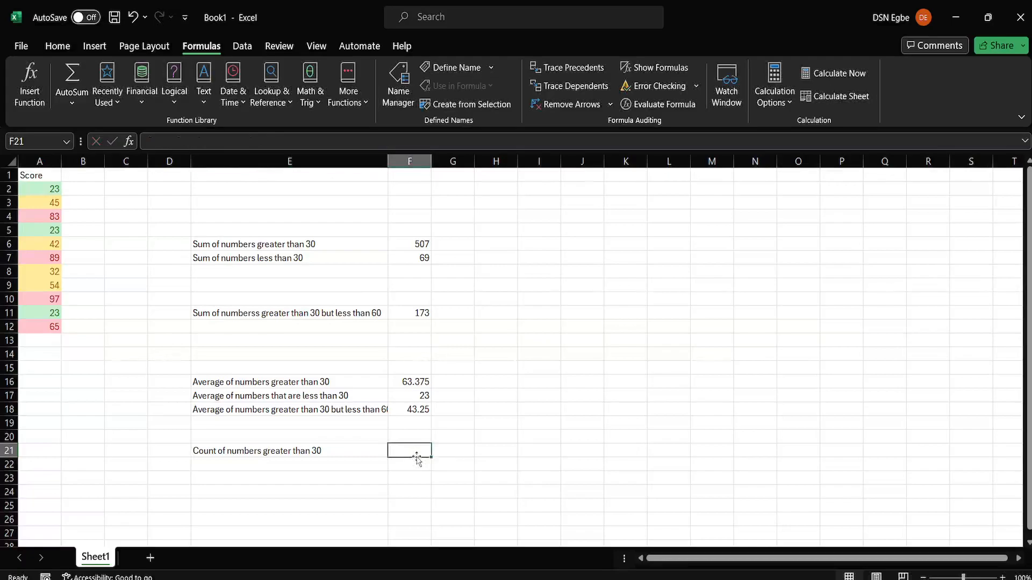
type("=")
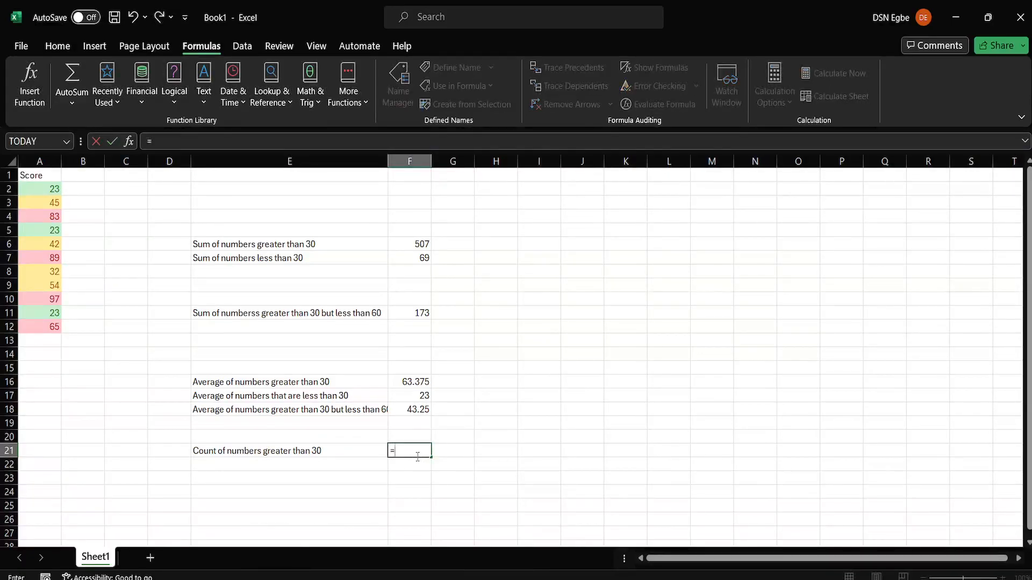
type("CountIF")
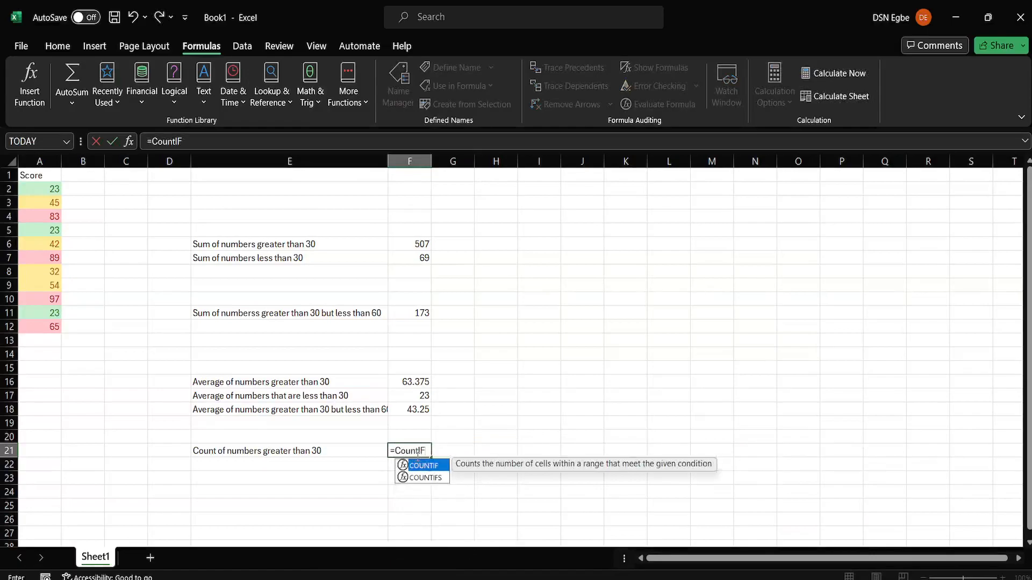
type("(")
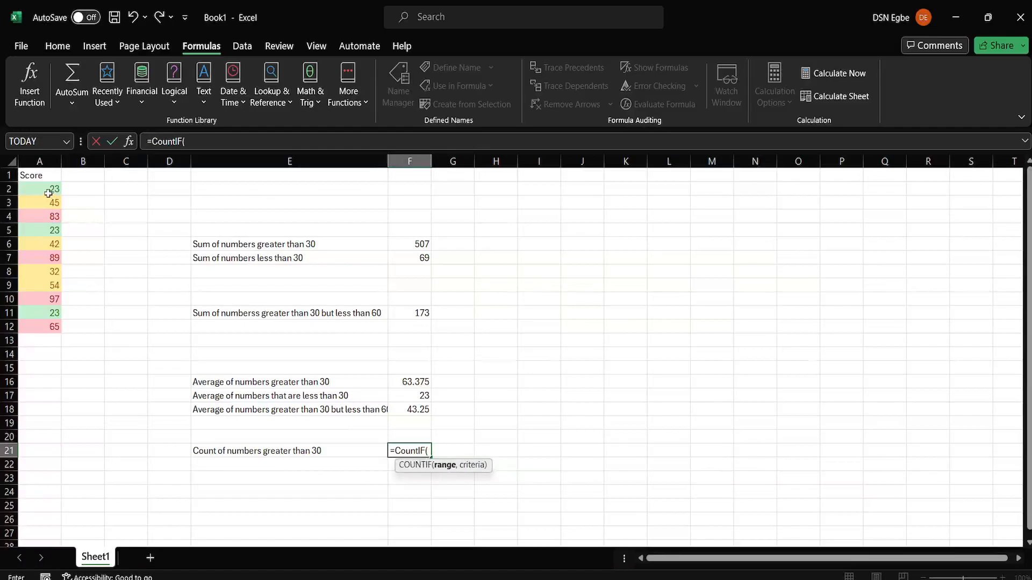
left_click_drag(36, 184, 43, 326)
type(", \"")
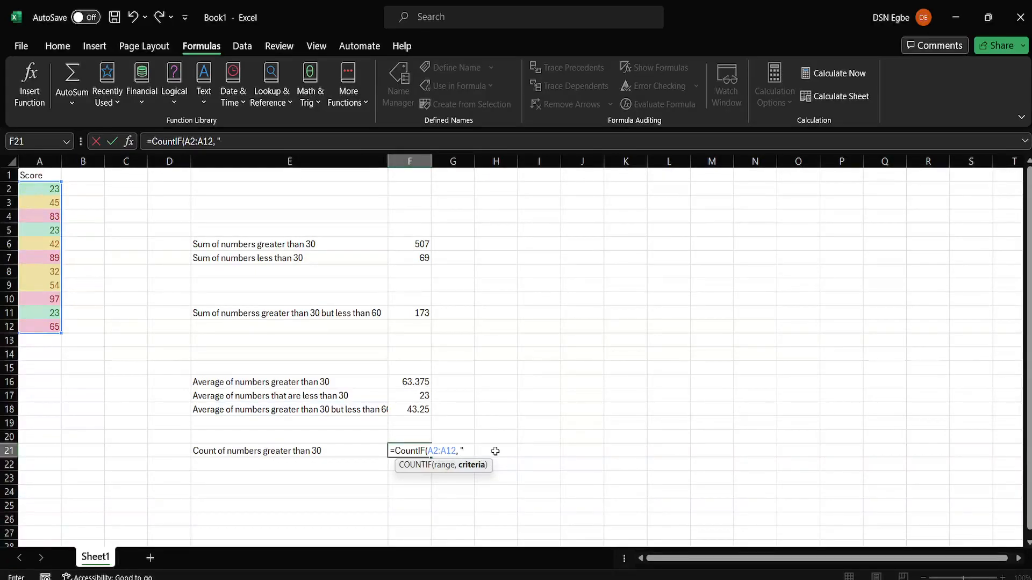
type(">30\"))")
key("Return")
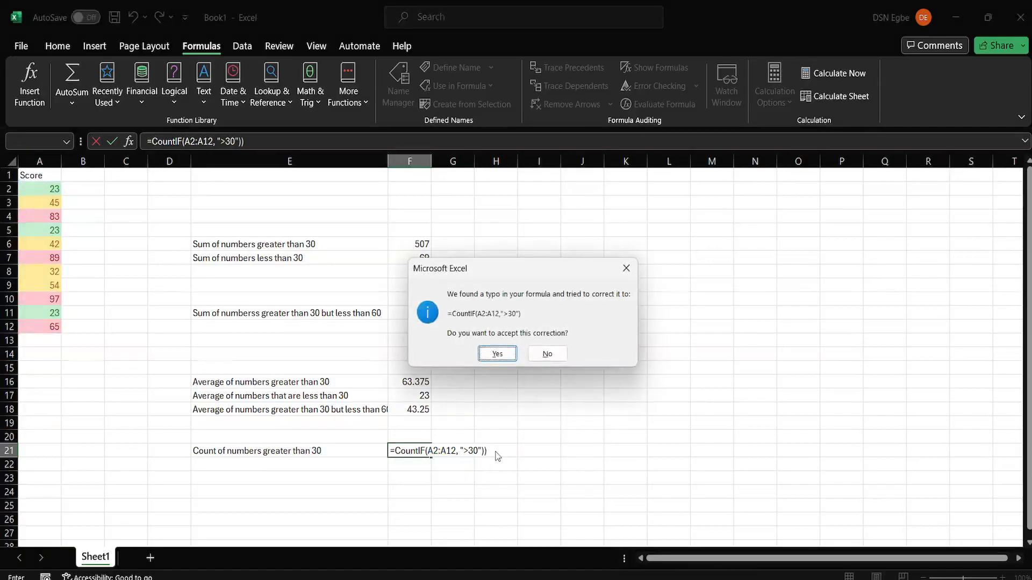
key("Escape")
key("Escape")
key("BackSpace")
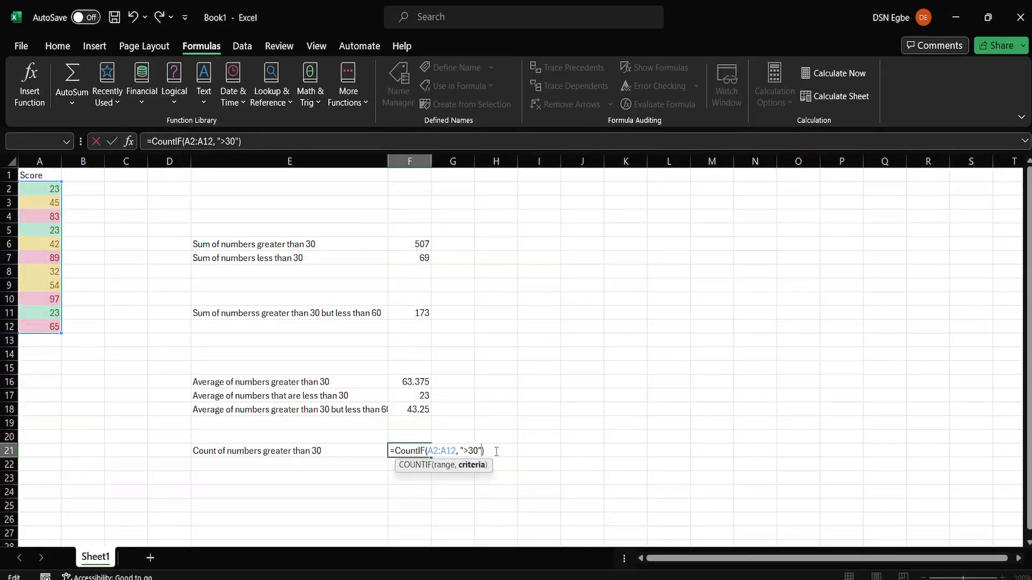
key("Return")
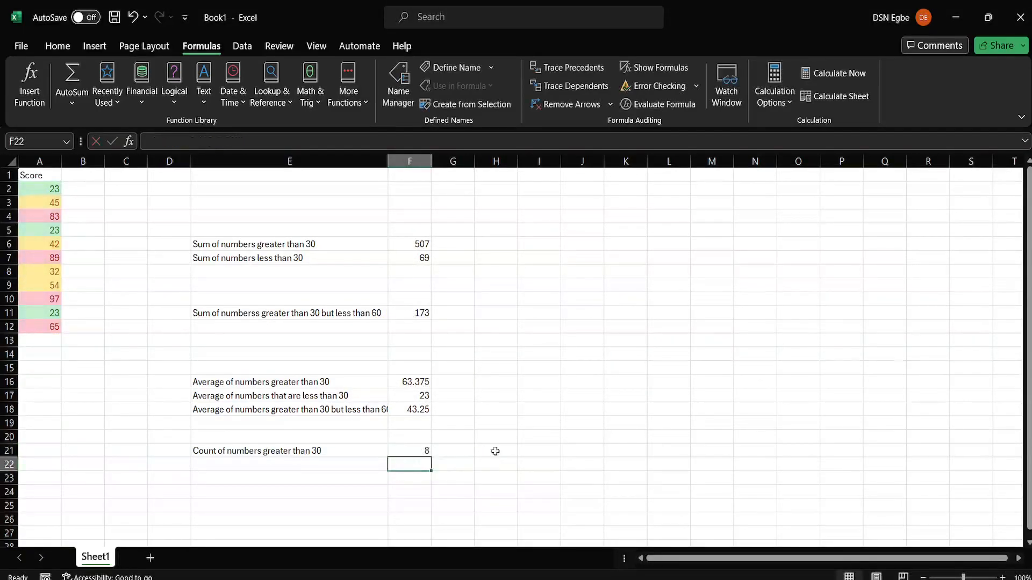
left_click(407, 450)
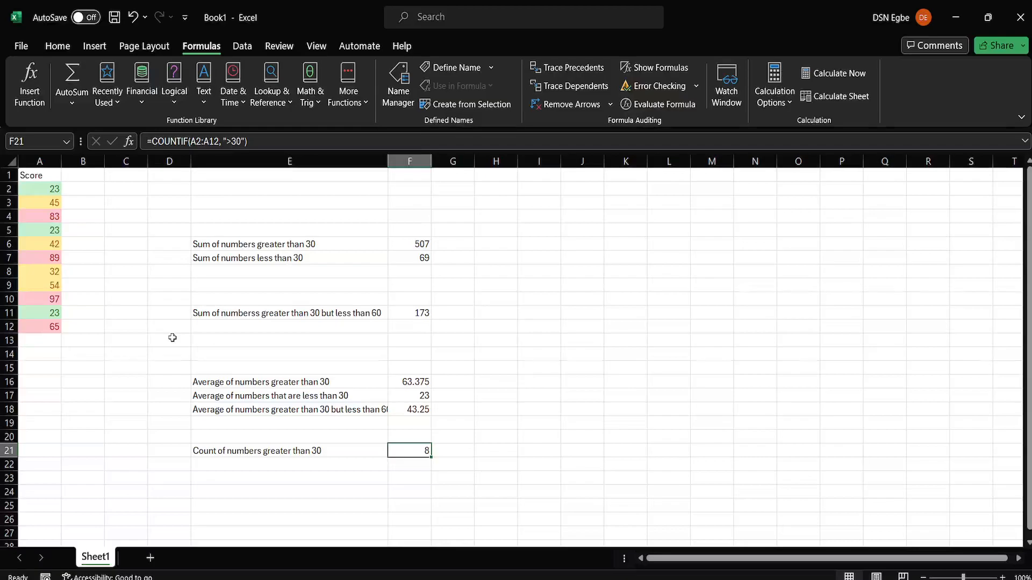
left_click(218, 467)
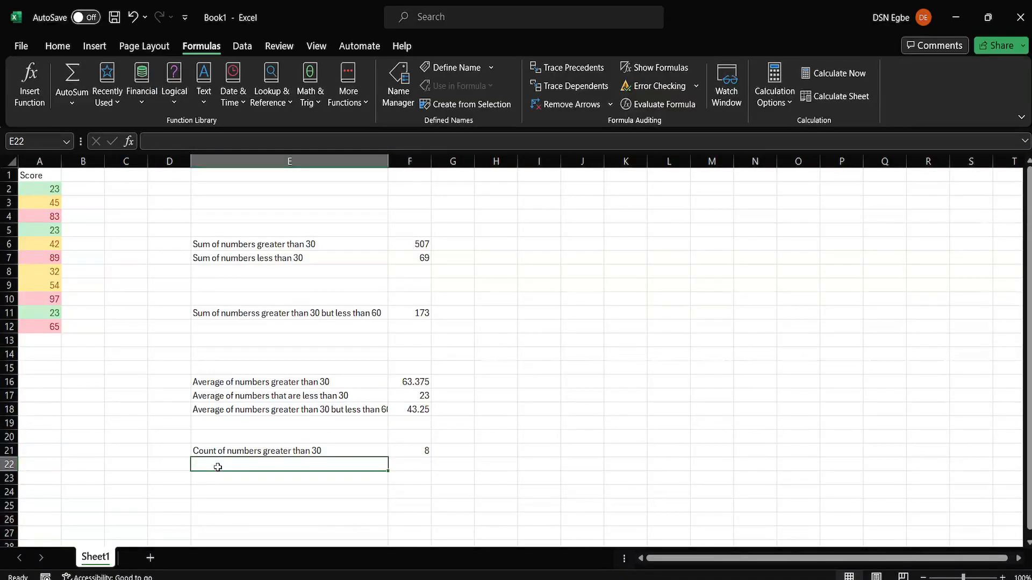
Step: Label E22 'Count of numbers less than 30'
type("Count of n")
key("BackSpace")
key("BackSpace")
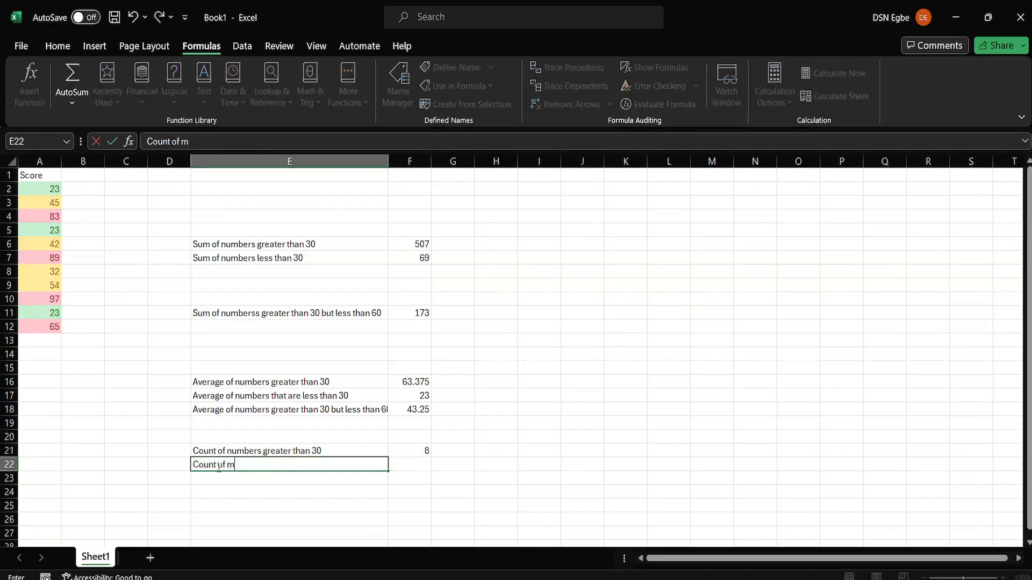
type("numbers ")
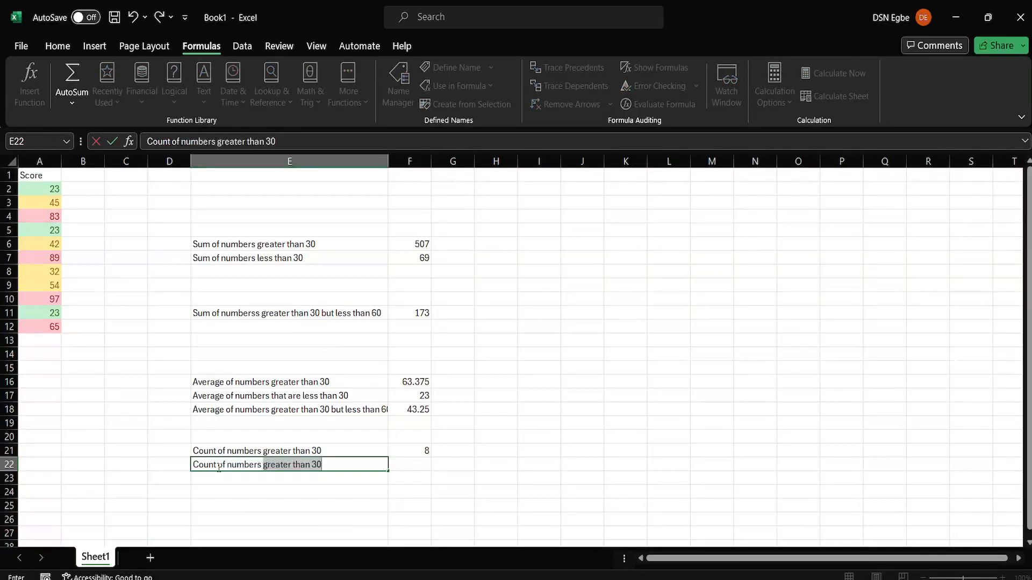
type("greater")
key("BackSpace")
key("BackSpace")
key("BackSpace")
key("BackSpace")
key("BackSpace")
key("BackSpace")
key("BackSpace")
key("BackSpace")
key("BackSpace")
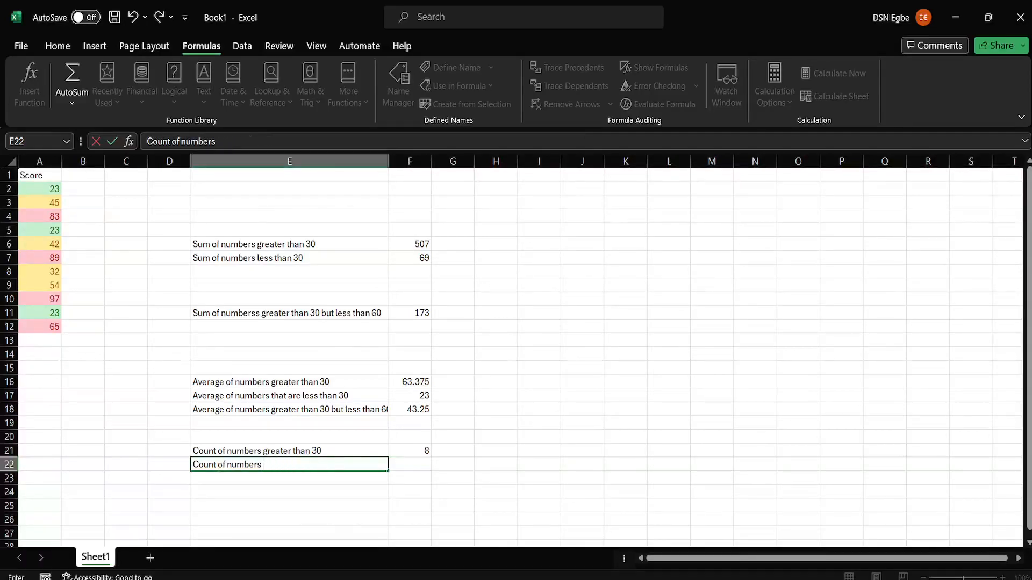
type("less than 30")
key("Tab")
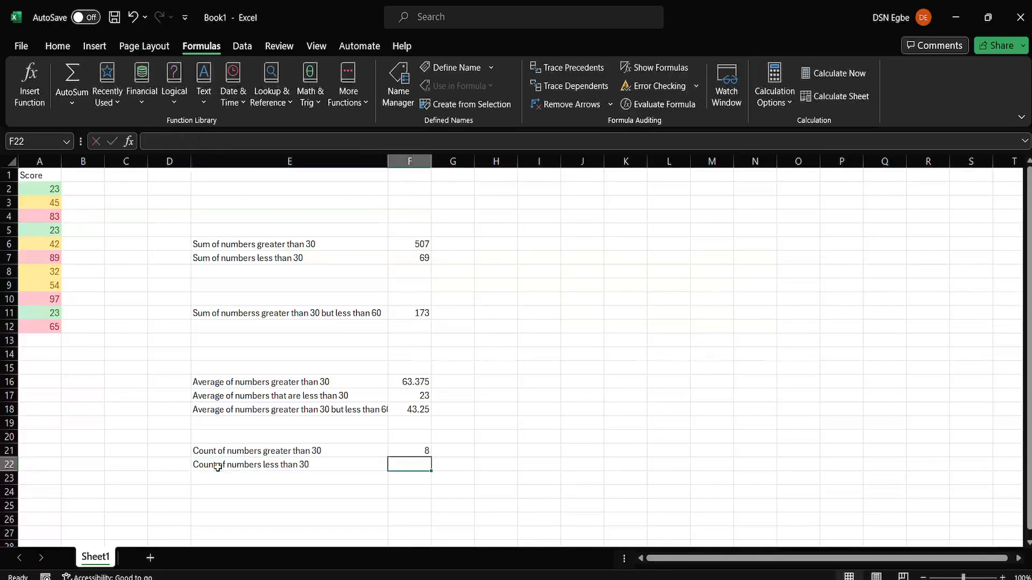
Step: Enter =COUNTIF(A2:A12, "<30") in F22 to count scores below 30
type("=count")
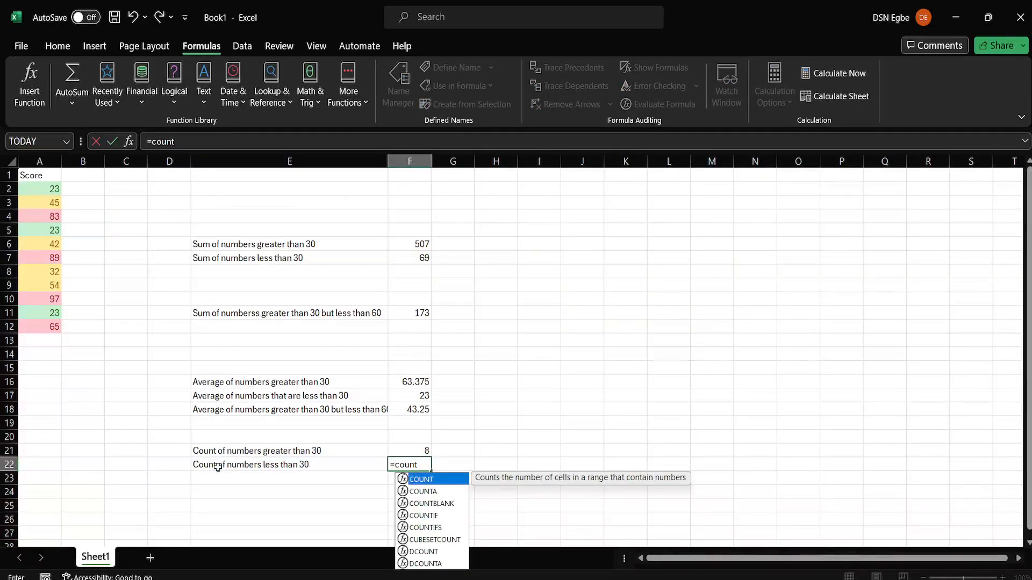
type("if(")
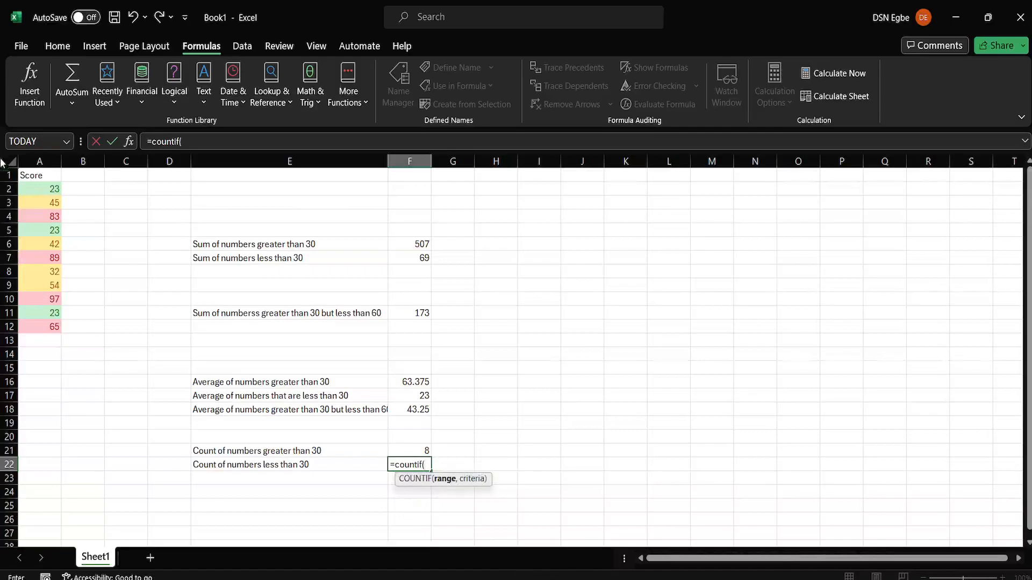
left_click(36, 188)
left_click_drag(36, 188, 54, 329)
type(",")
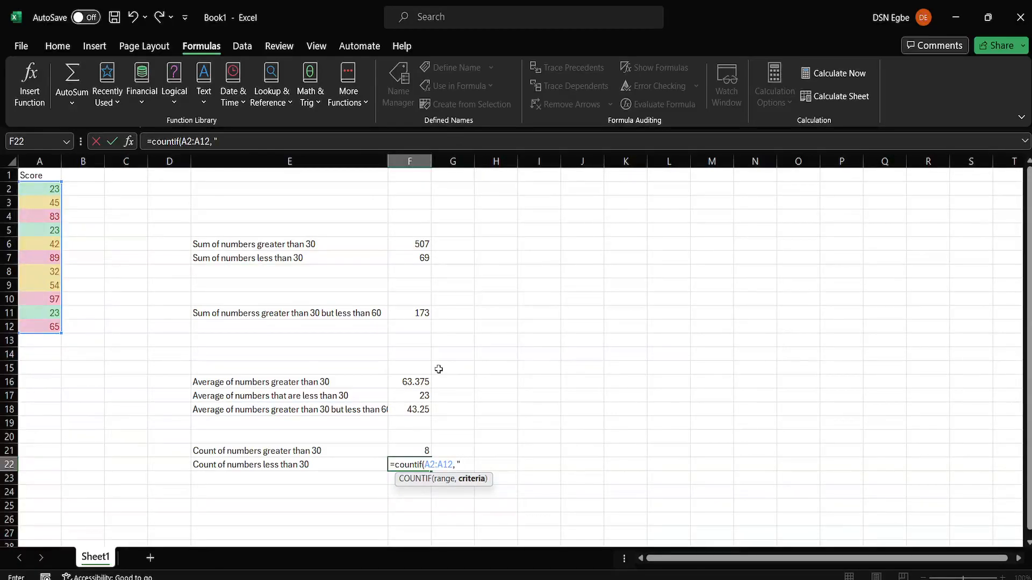
type("<30\"")
key("Return")
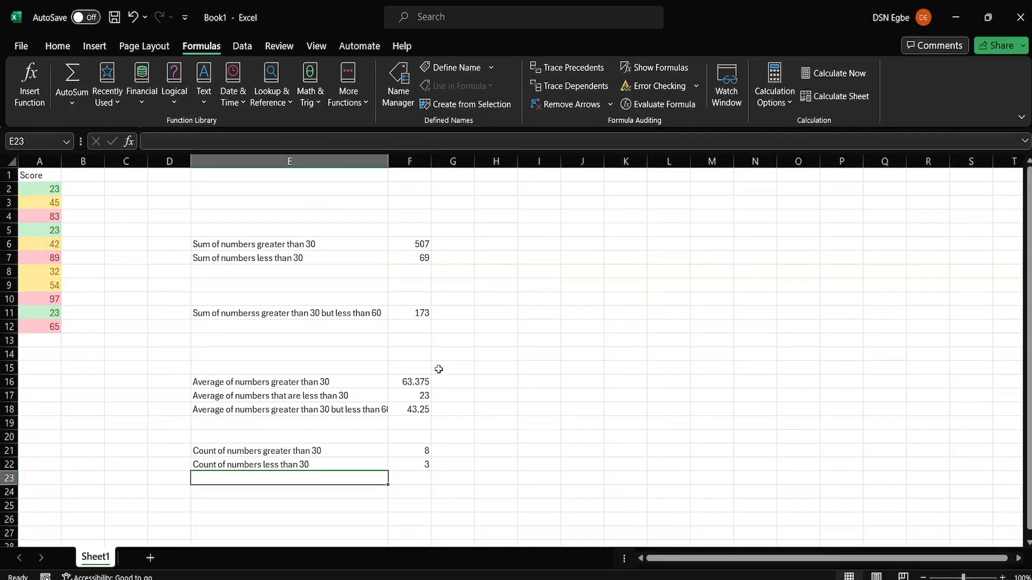
Step: Type 'Count of numbers greater than 30' in E23 with AutoComplete, then append 'but less than 60'
left_click(410, 466)
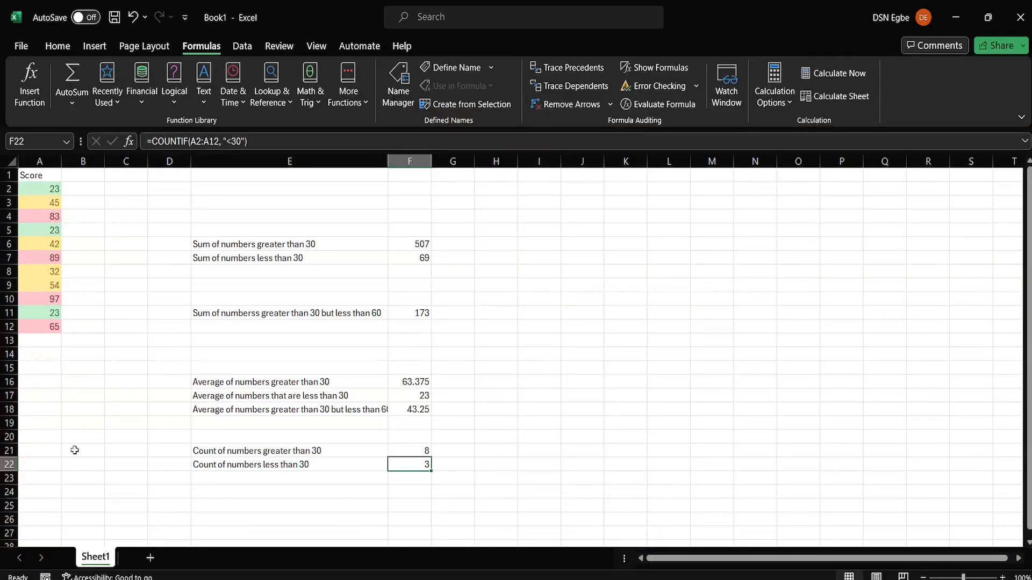
left_click(207, 484)
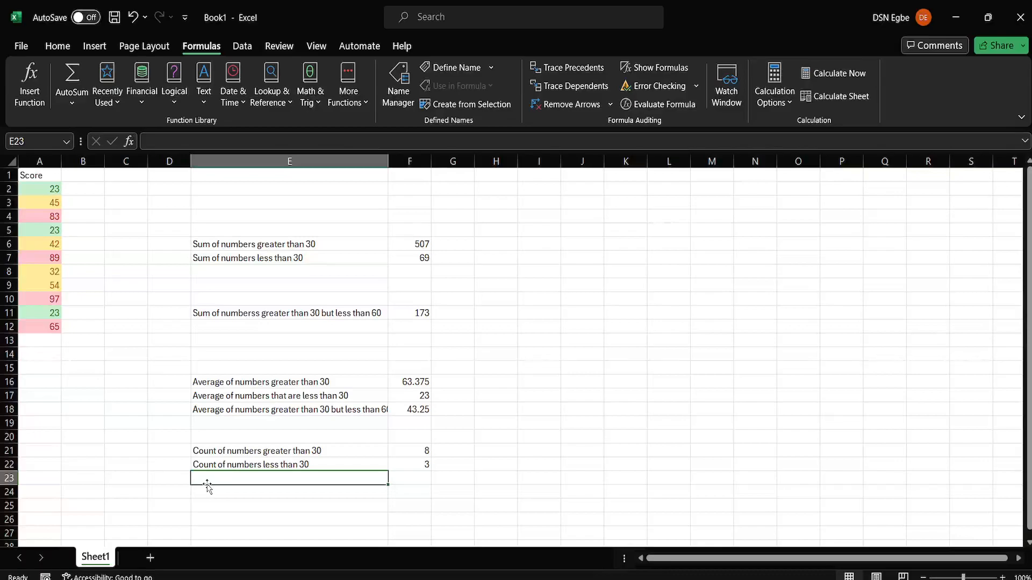
type("Count")
key("BackSpace")
key("BackSpace")
key("BackSpace")
key("BackSpace")
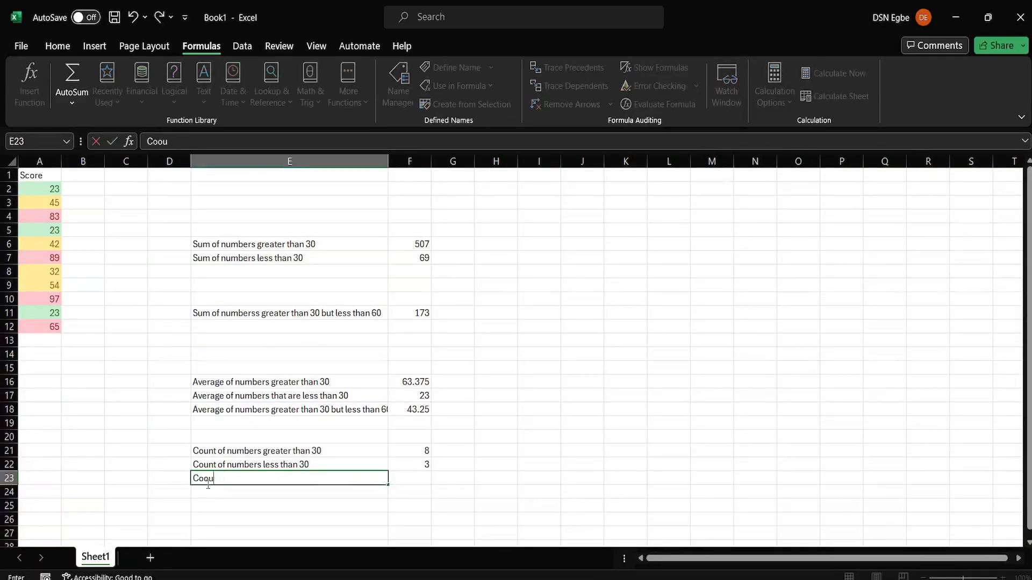
type("ount of numbers gr")
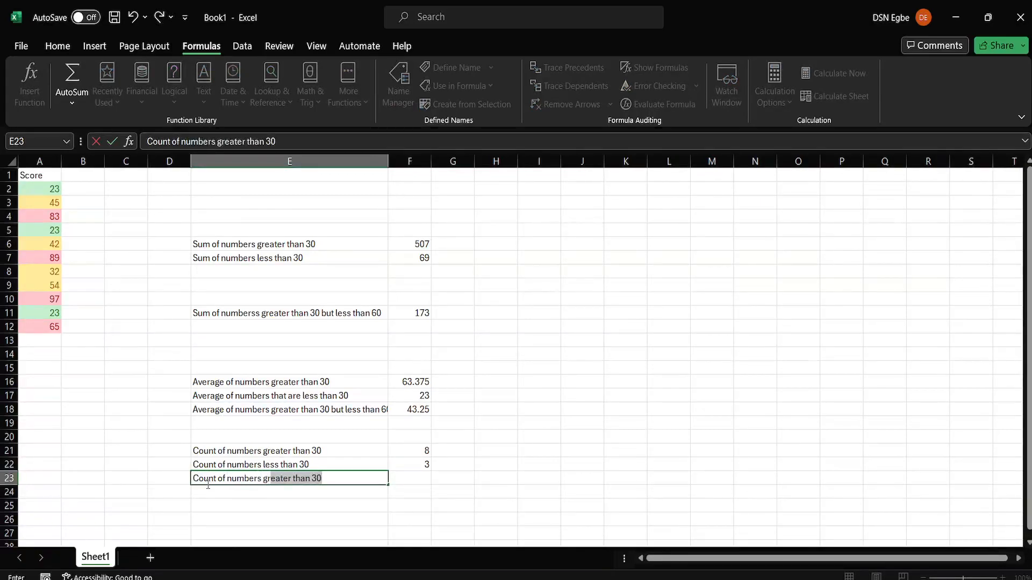
key("Tab")
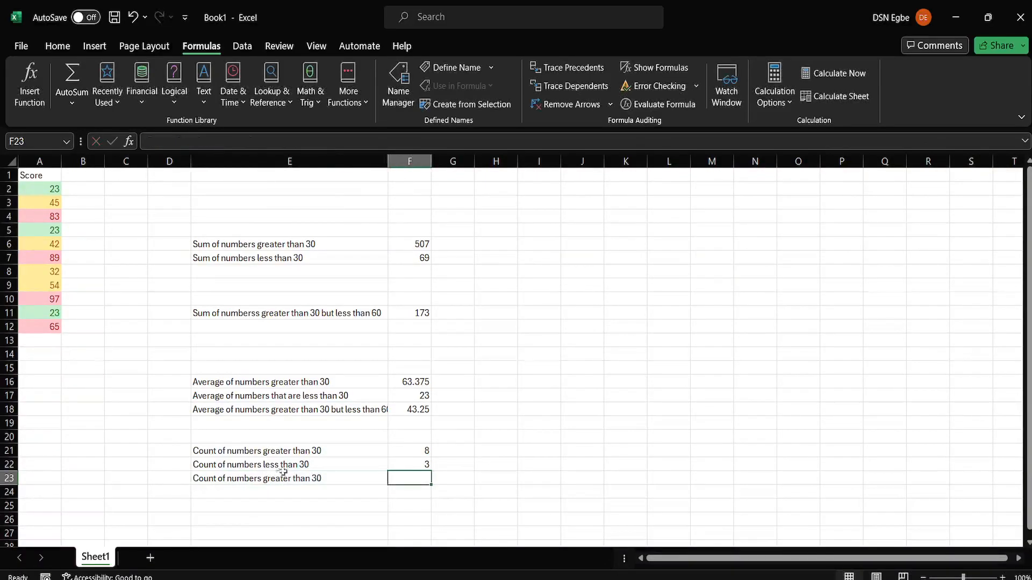
double_click(329, 477)
type("but less th")
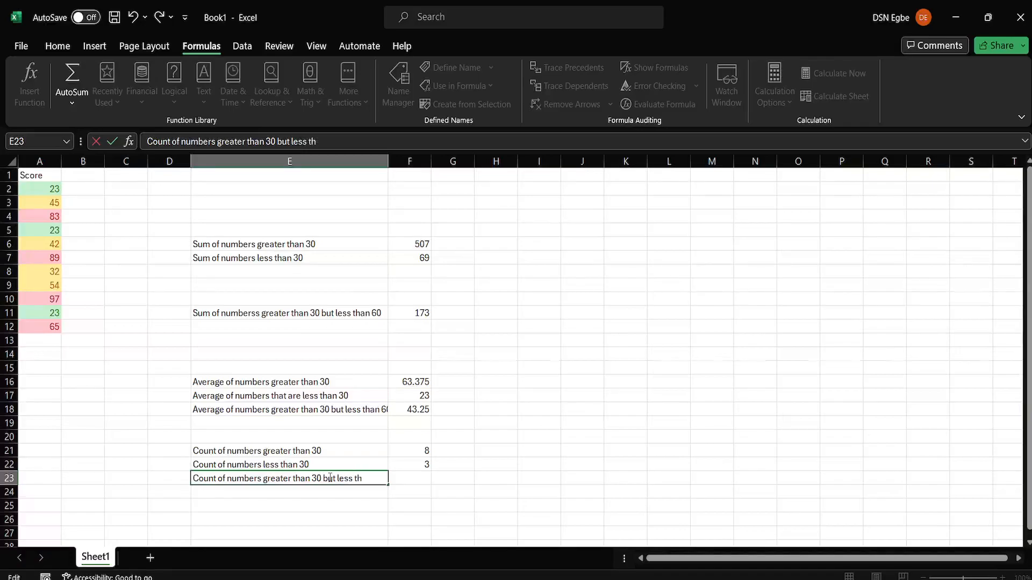
type("an 60")
left_click(428, 480)
Step: Enter =COUNTIFS(A2:A12, ">30", A2:A12, "<60") in F23, returning 4
type("=")
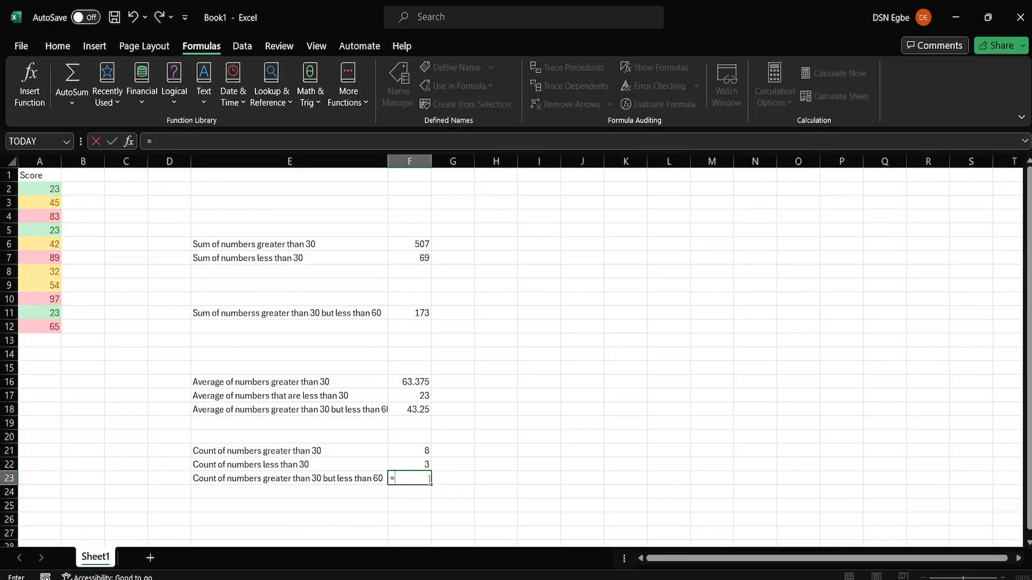
type("Cou")
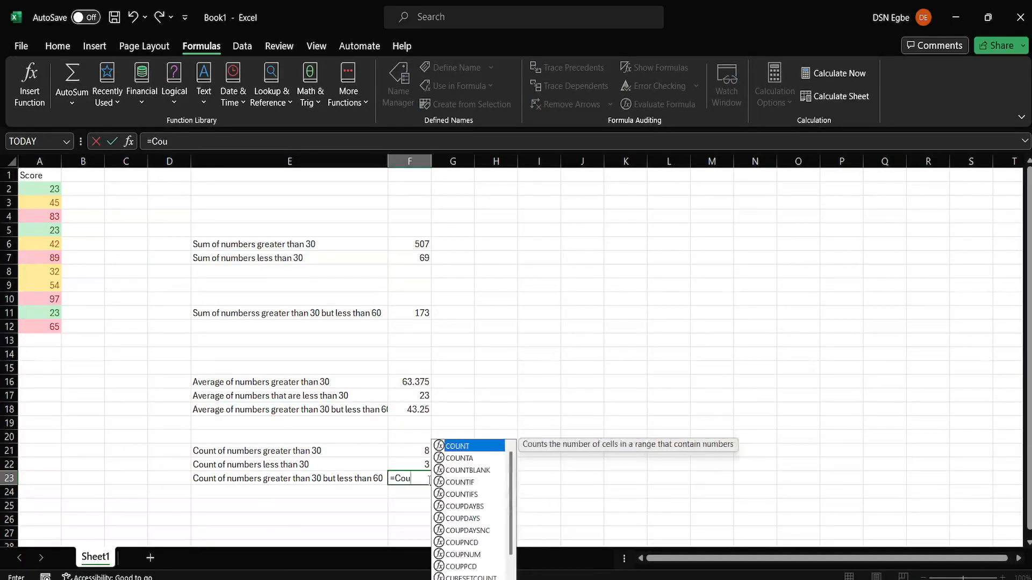
type("ntIFs(")
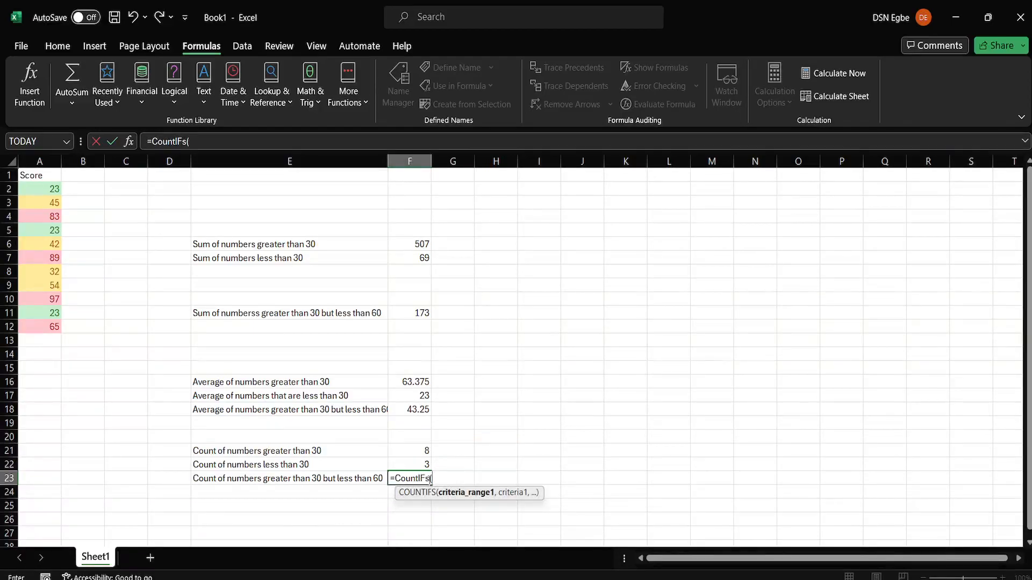
key("BackSpace")
key("BackSpace")
key("BackSpace")
key("BackSpace")
type("ifs(")
left_click_drag(38, 187, 48, 332)
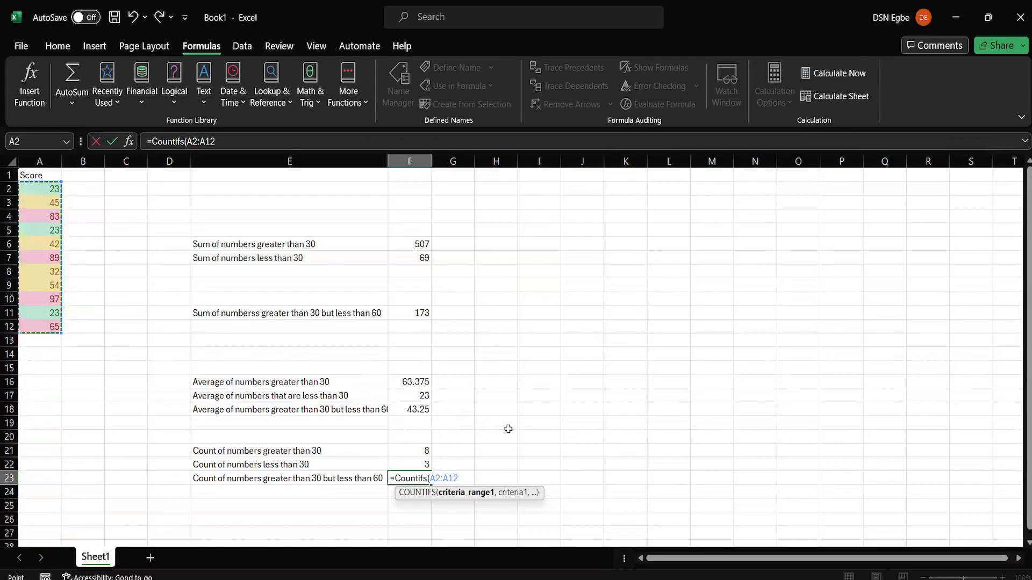
type(", \">")
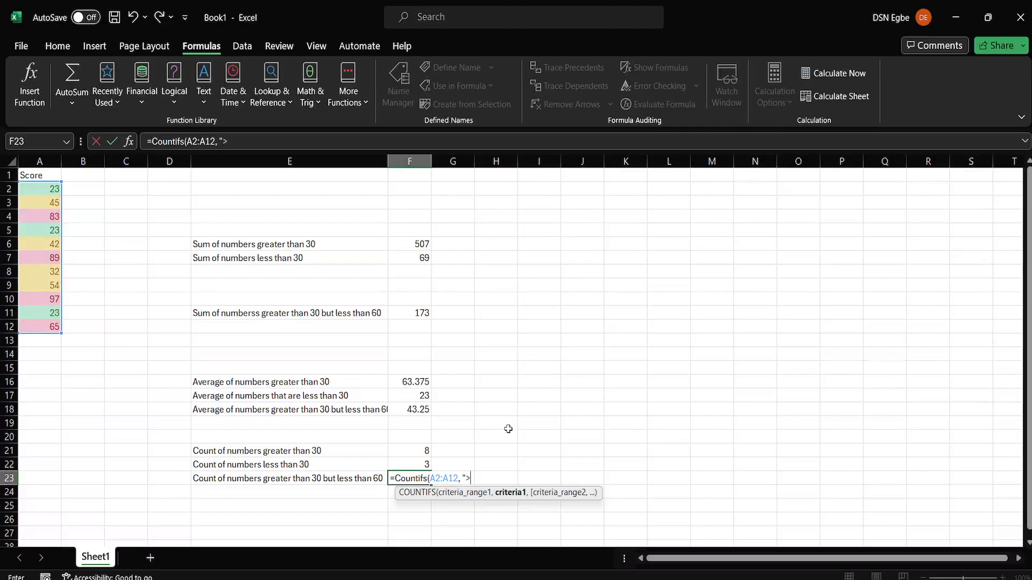
type("30\",")
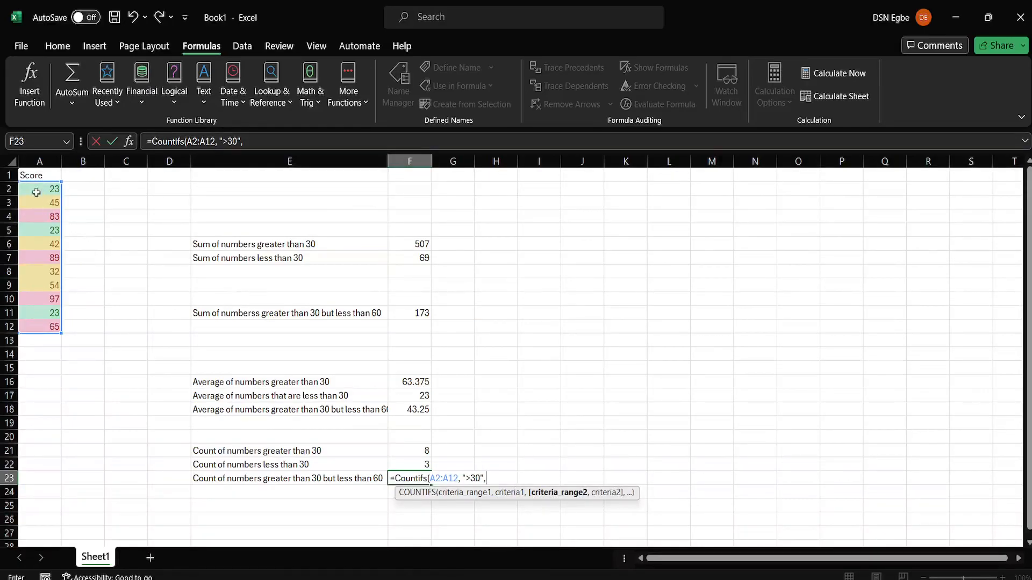
left_click_drag(36, 192, 50, 323)
type(",")
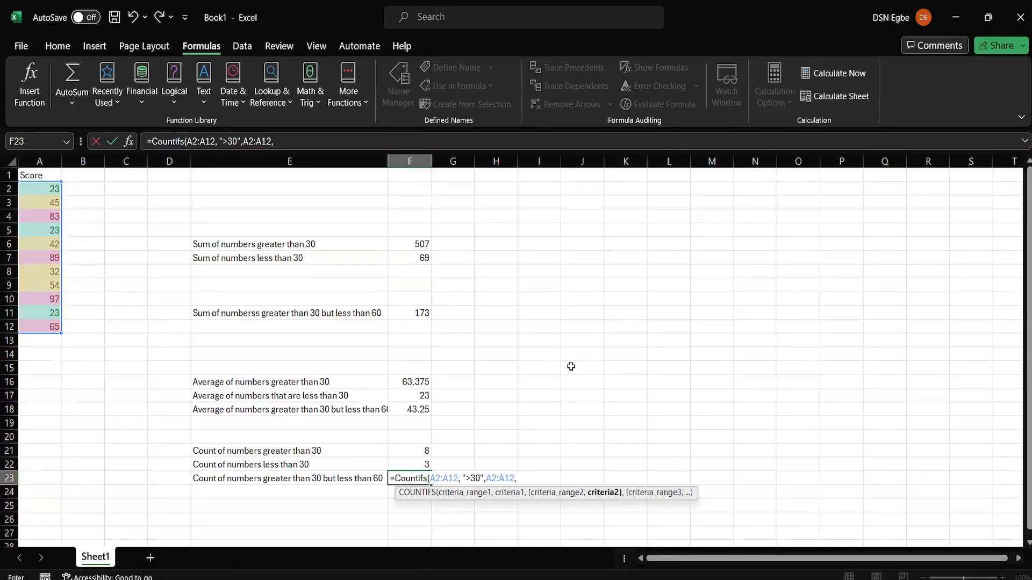
type(" \"<60")
key("Return")
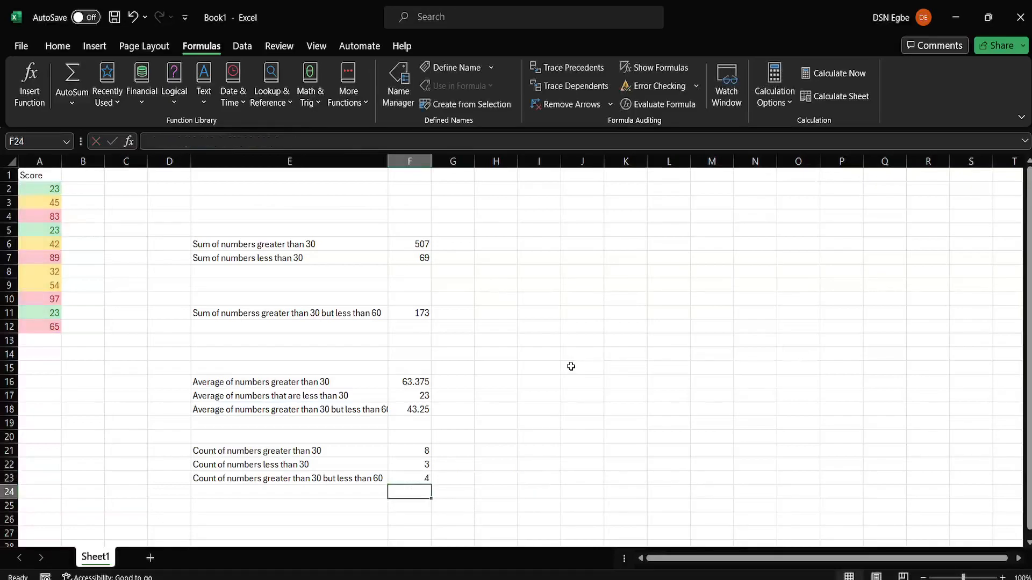
left_click(410, 478)
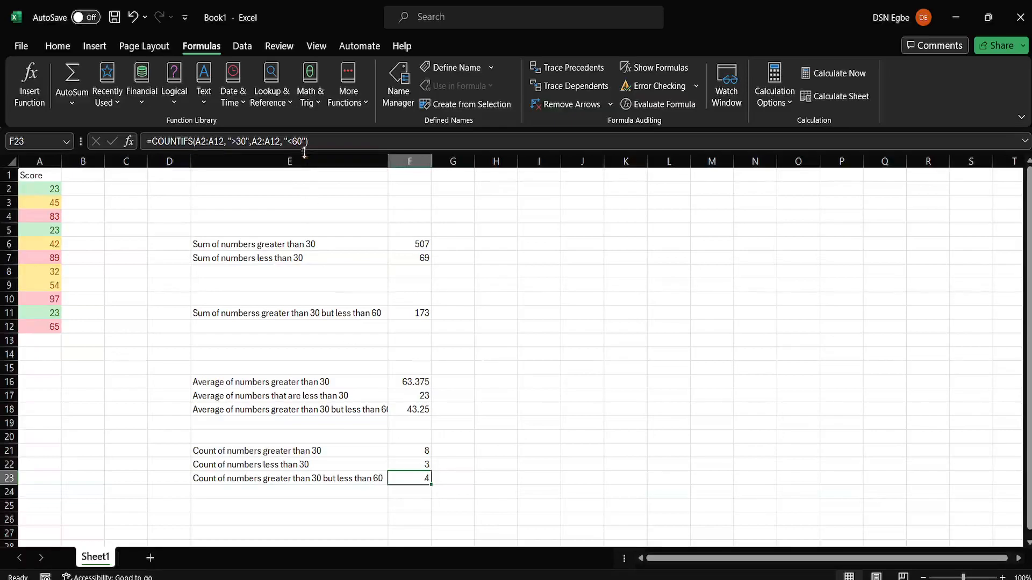
left_click(316, 142)
left_click_drag(316, 142, 144, 146)
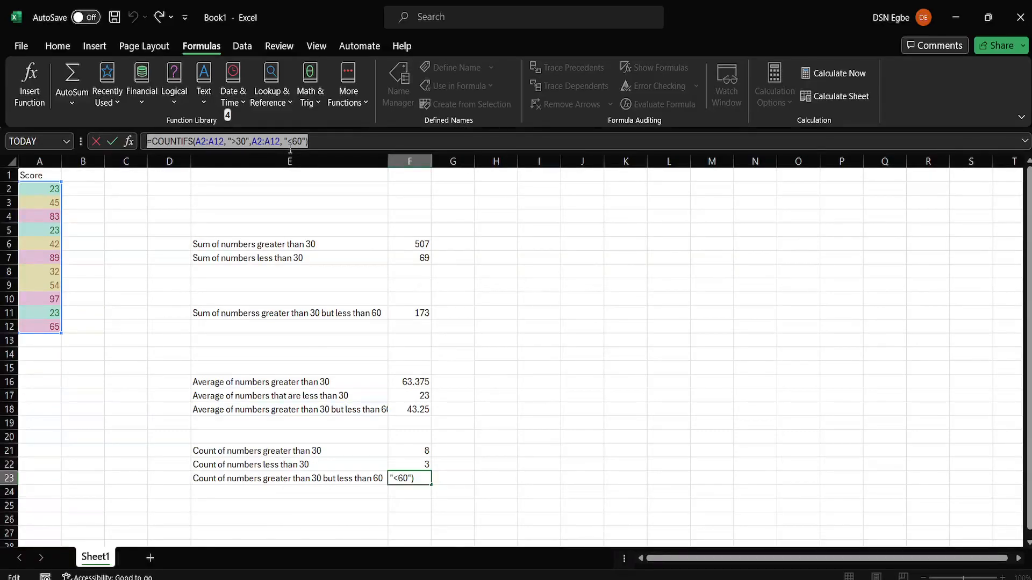
left_click(342, 146)
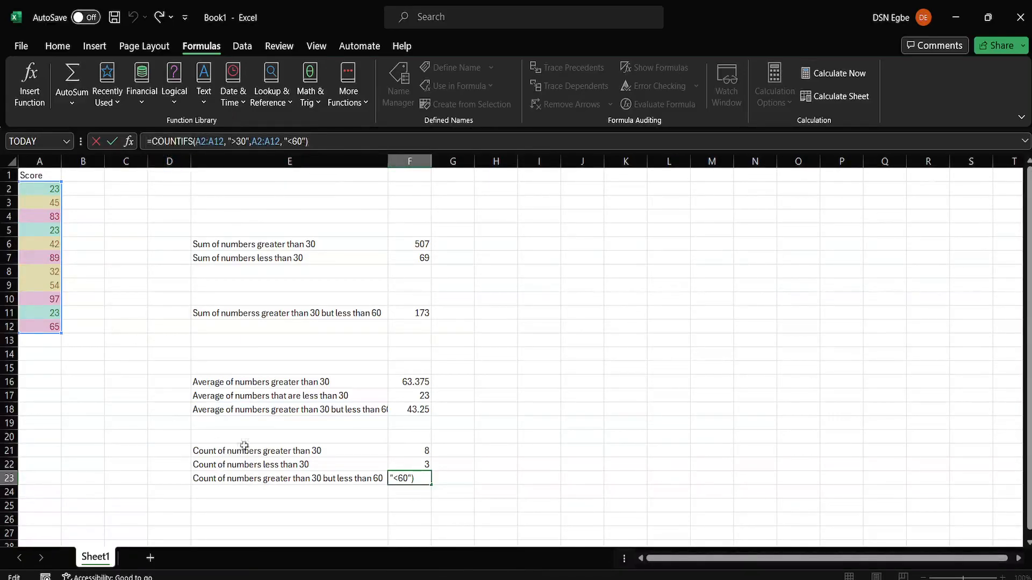
left_click(457, 420)
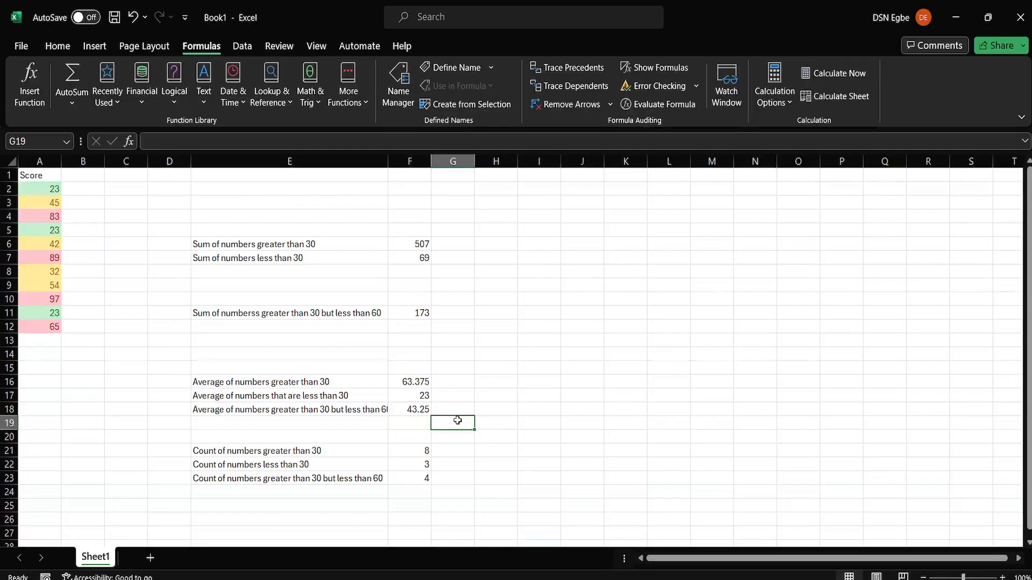
left_click(839, 579)
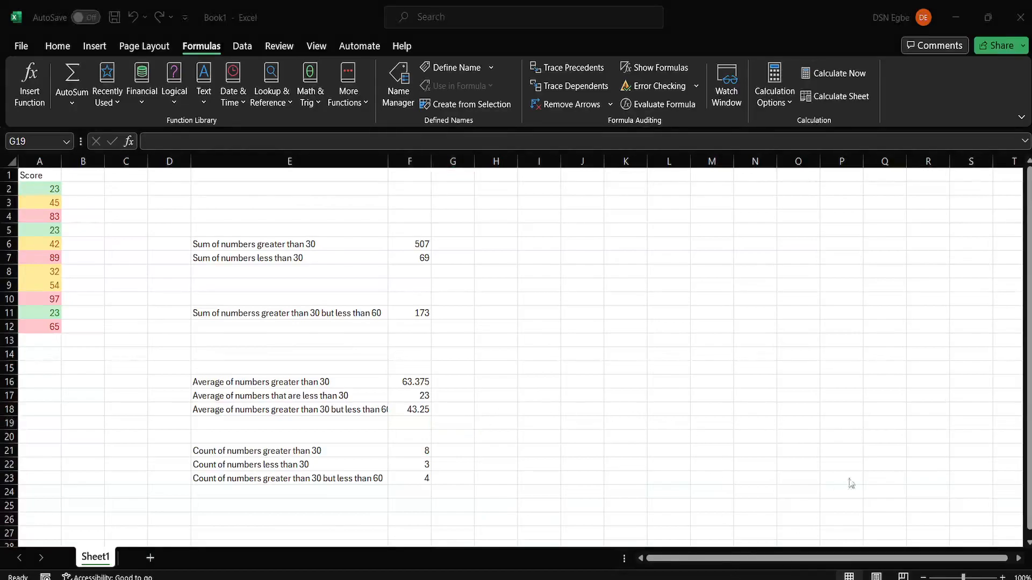